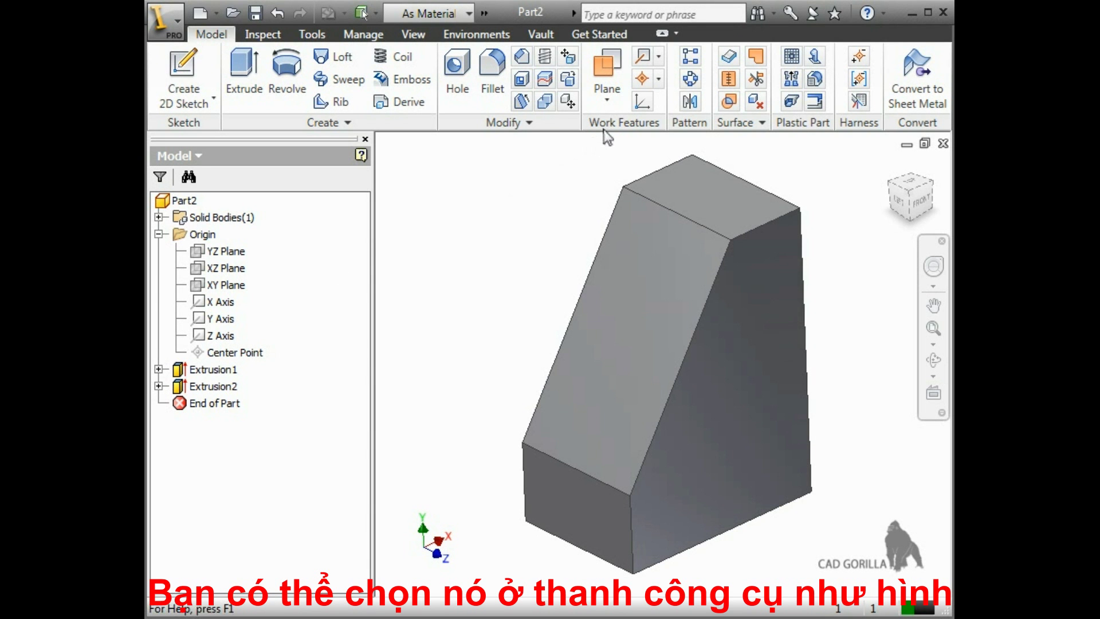
# - Create a work plane at 90 degrees to the sloped face, passing through the top face's far edge
pyautogui.click(607, 99)
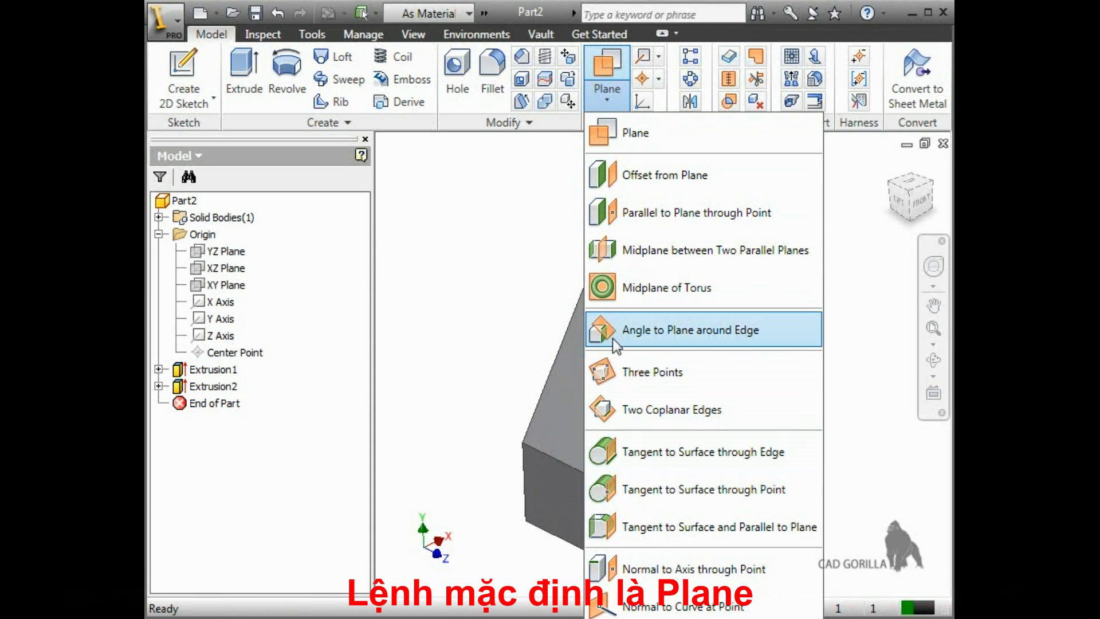
pyautogui.click(607, 146)
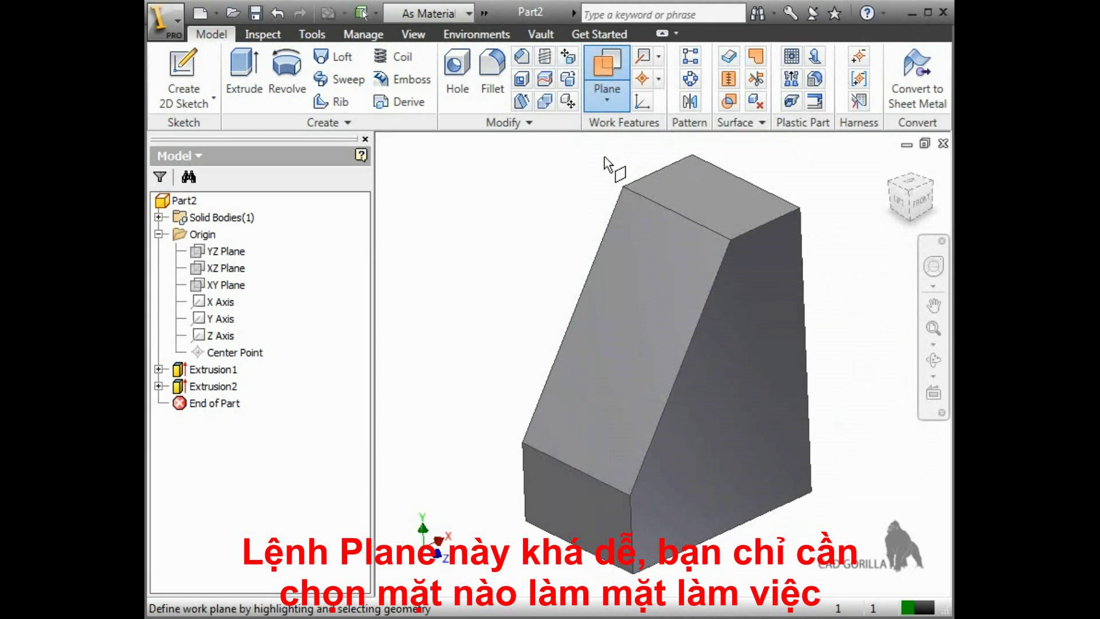
pyautogui.click(635, 266)
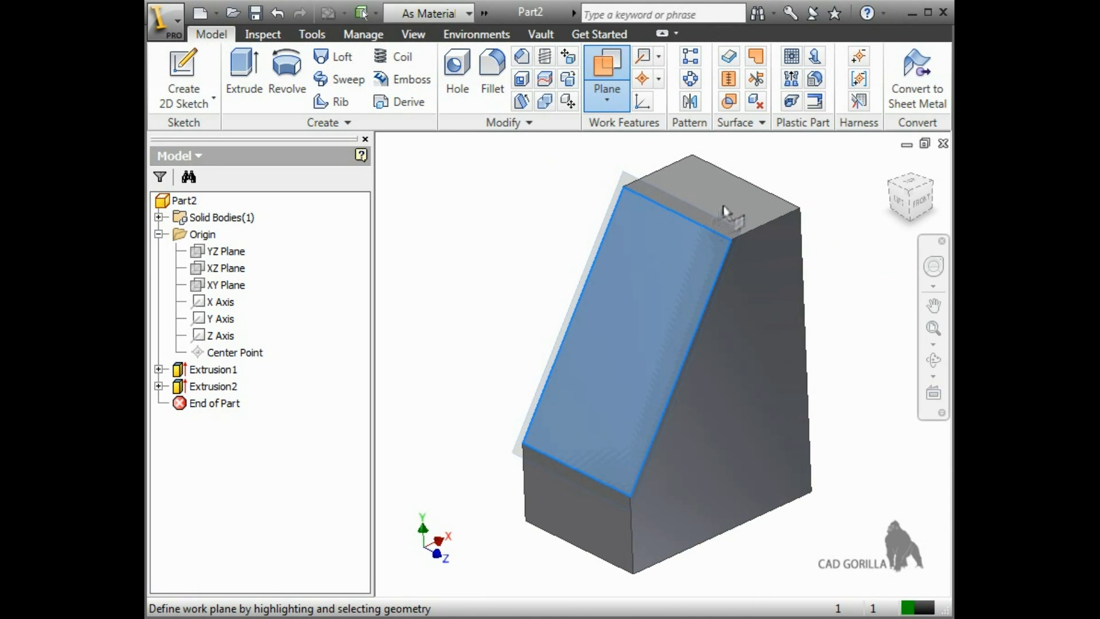
pyautogui.click(752, 194)
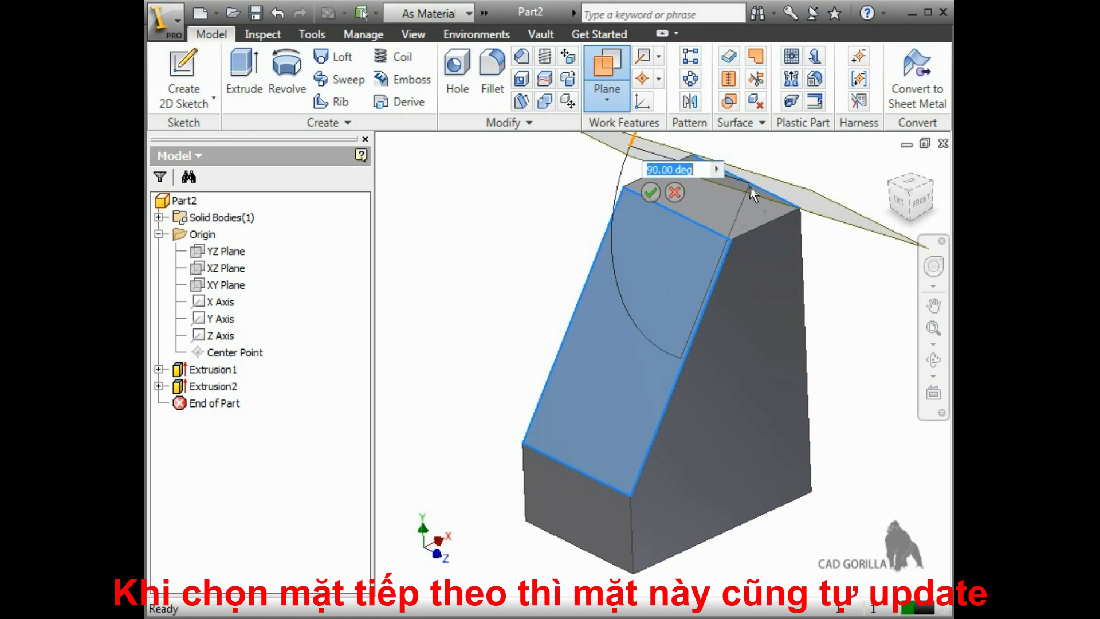
pyautogui.scroll(-3, 753, 195)
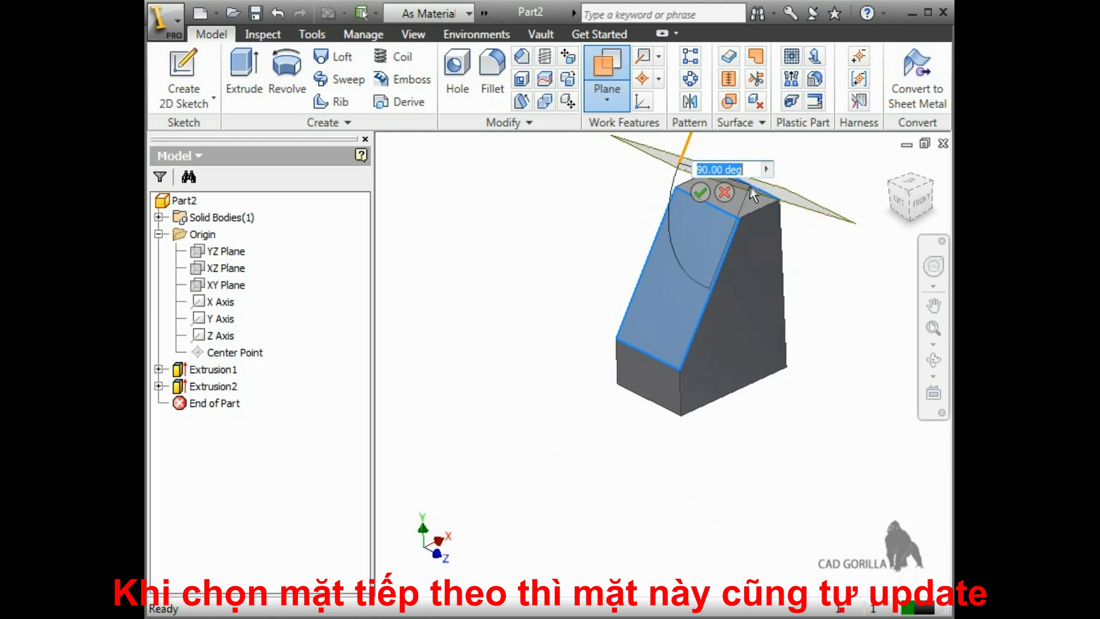
pyautogui.moveTo(749, 185); pyautogui.dragTo(714, 253, button='middle')
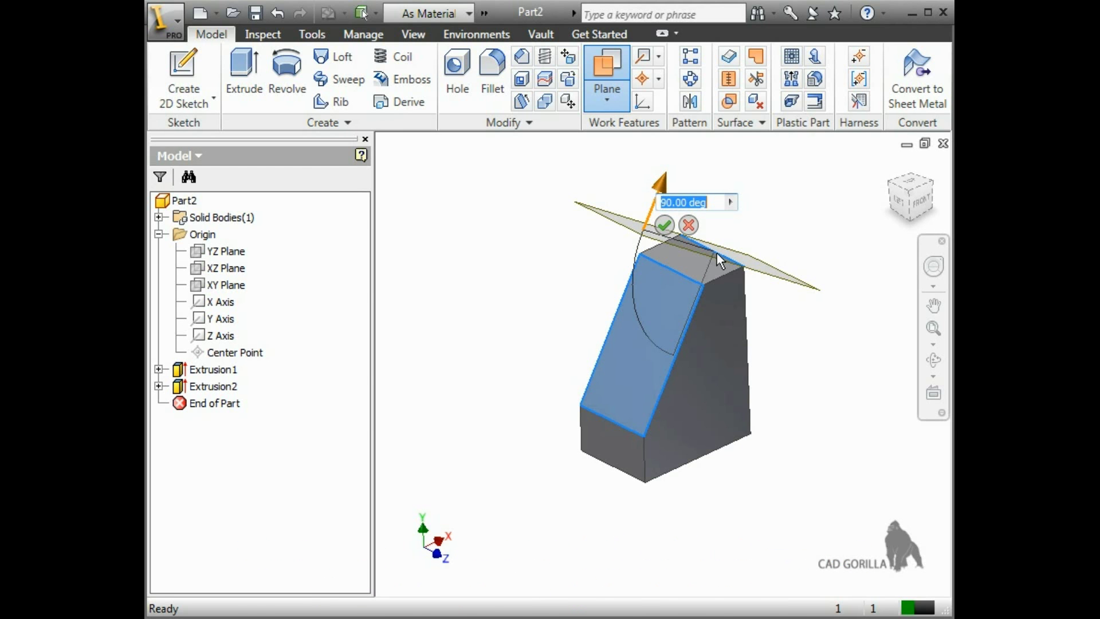
pyautogui.click(659, 223)
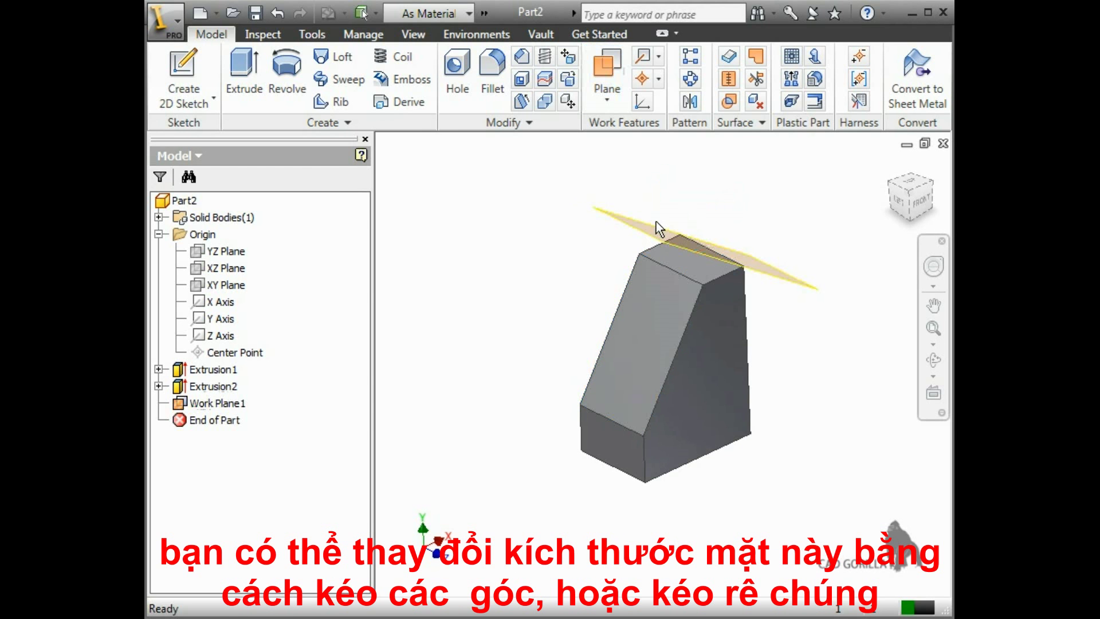
# - Enlarge the angled work plane by pulling its near corner outward until the plane extends past the whole part
pyautogui.press('F4')
pyautogui.moveTo(656, 222); pyautogui.dragTo(669, 281)
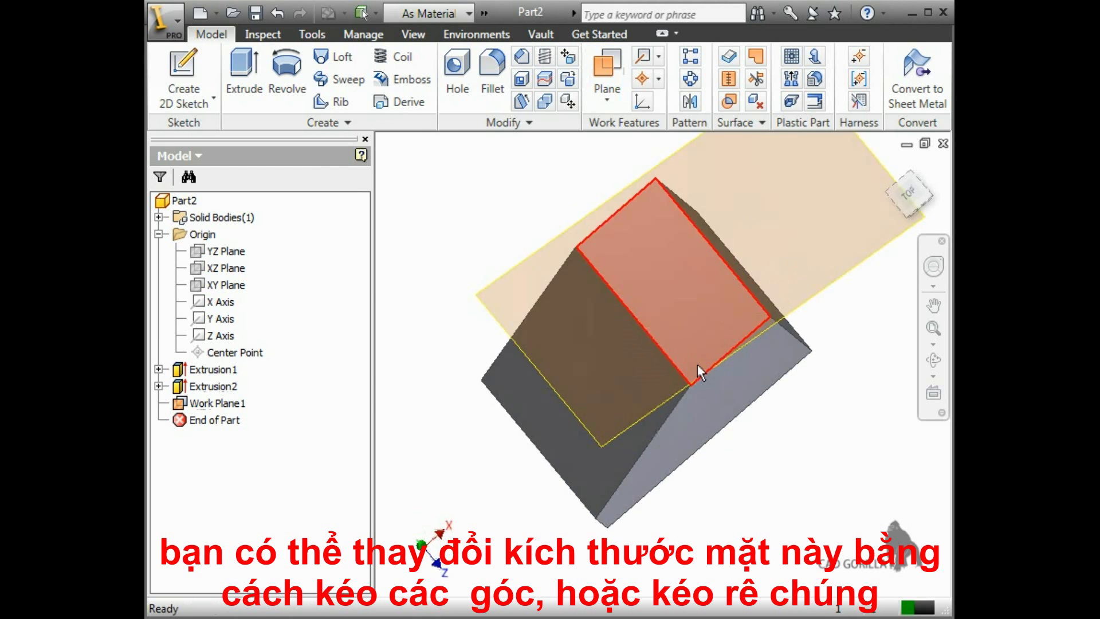
pyautogui.click(615, 442)
pyautogui.moveTo(590, 441); pyautogui.dragTo(587, 570)
pyautogui.scroll(-3, 574, 565)
pyautogui.click(584, 522)
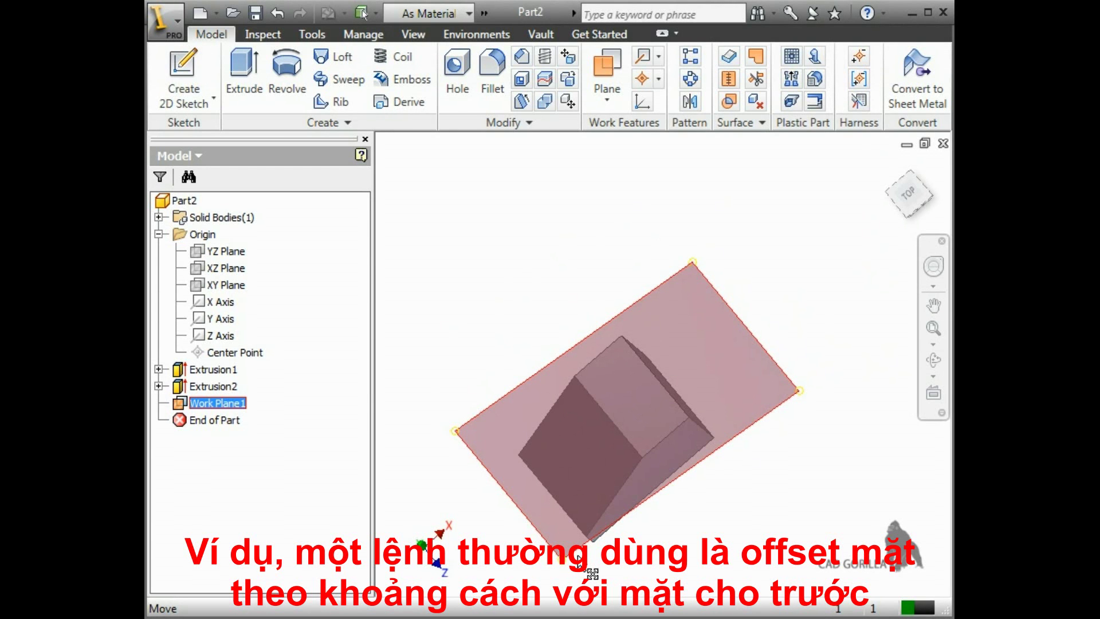
pyautogui.scroll(-3, 578, 555)
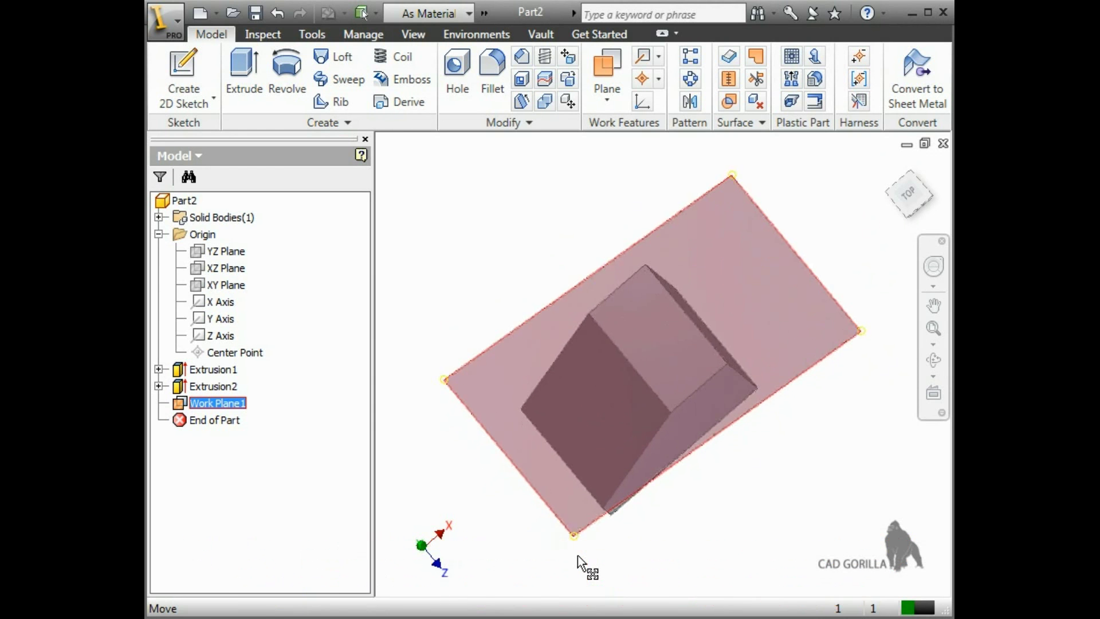
# - Create a work plane offset -1.5 in from the YZ plane
pyautogui.keyDown('shift'); pyautogui.moveTo(578, 555); pyautogui.dragTo(584, 523, button='middle'); pyautogui.keyUp('shift')
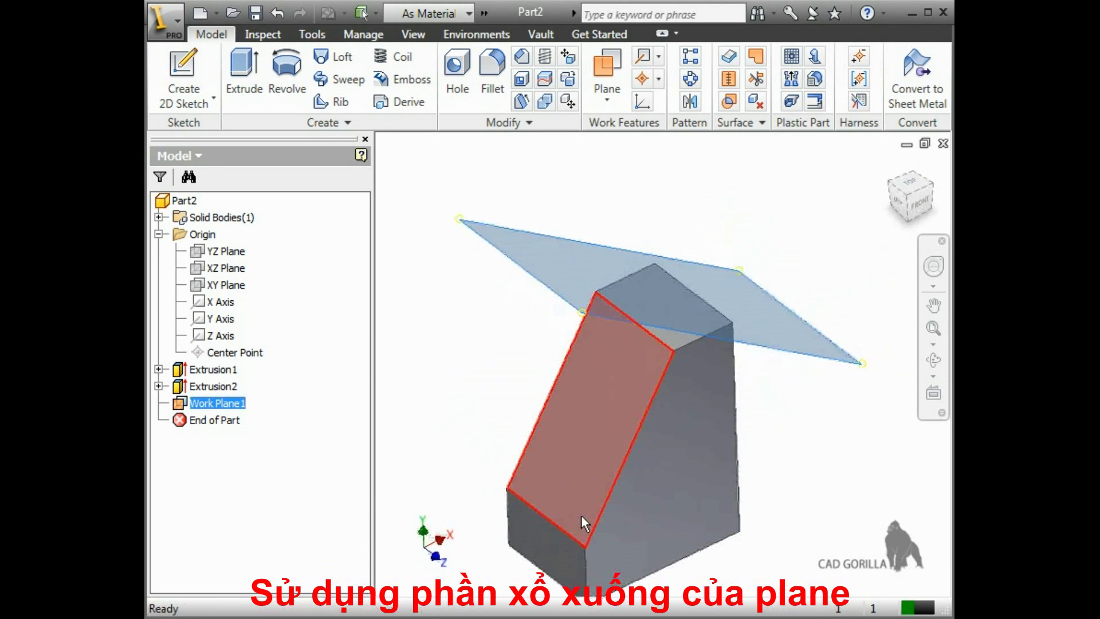
pyautogui.scroll(2, 582, 522)
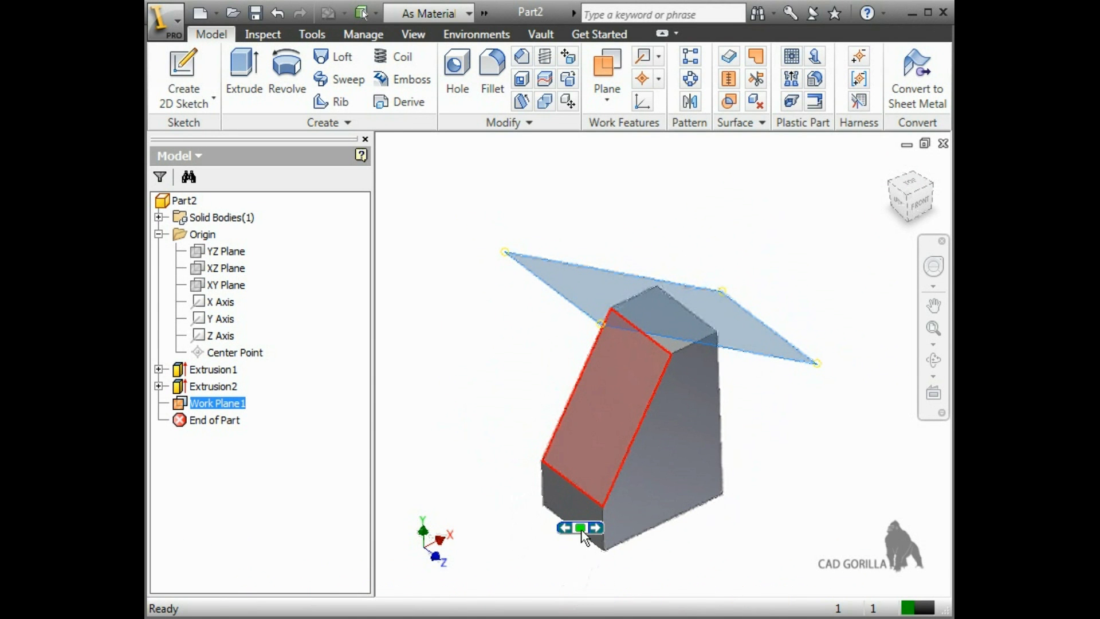
pyautogui.click(596, 102)
pyautogui.click(600, 138)
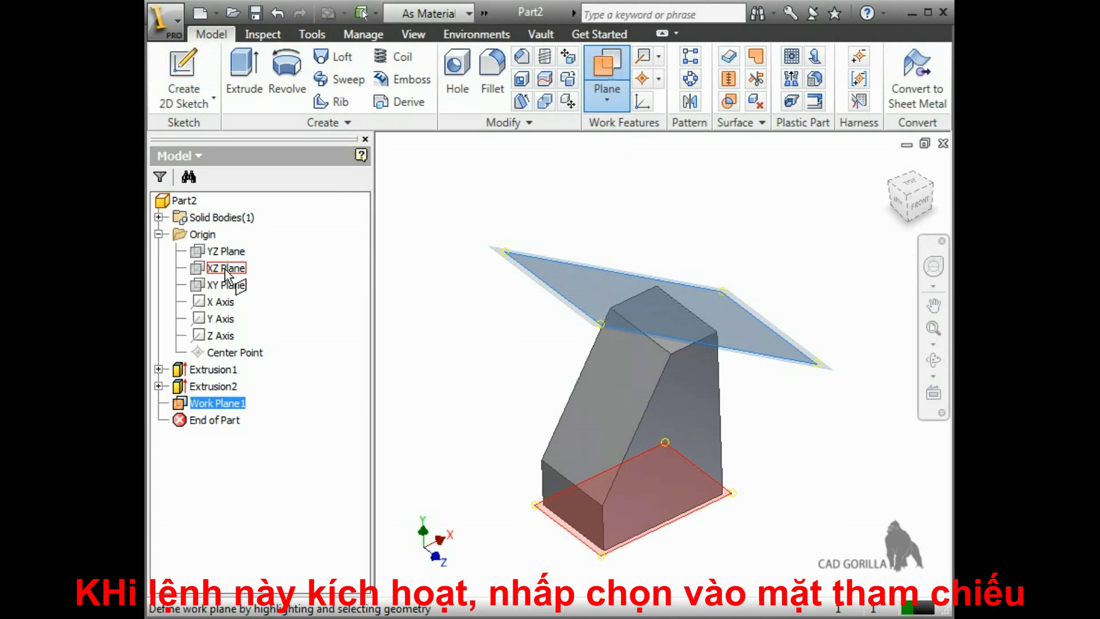
pyautogui.click(238, 252)
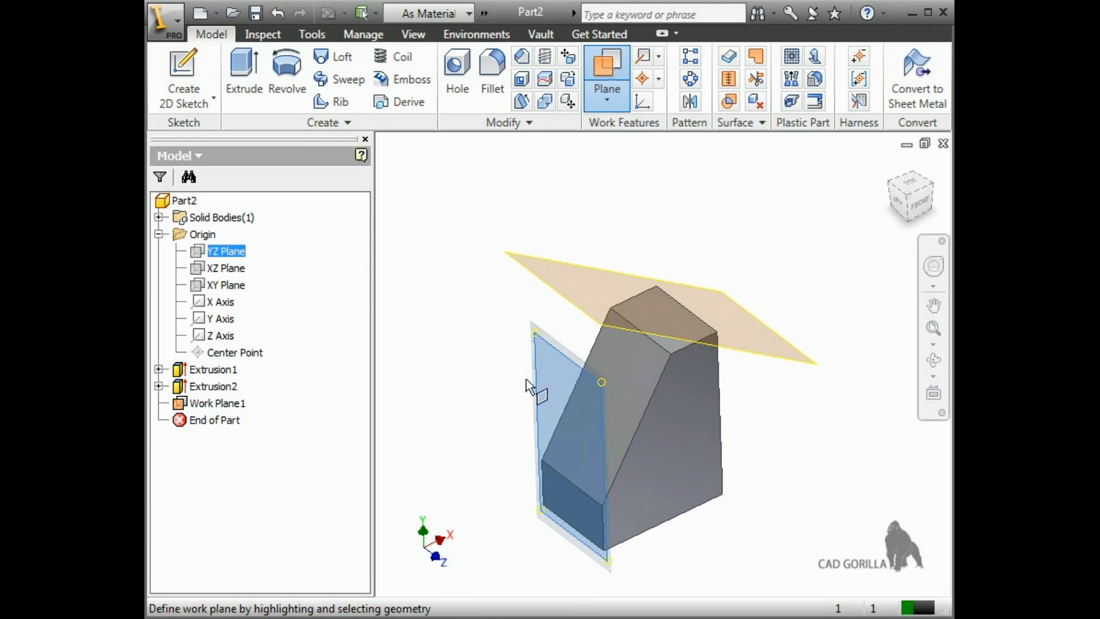
pyautogui.moveTo(551, 401); pyautogui.dragTo(474, 439)
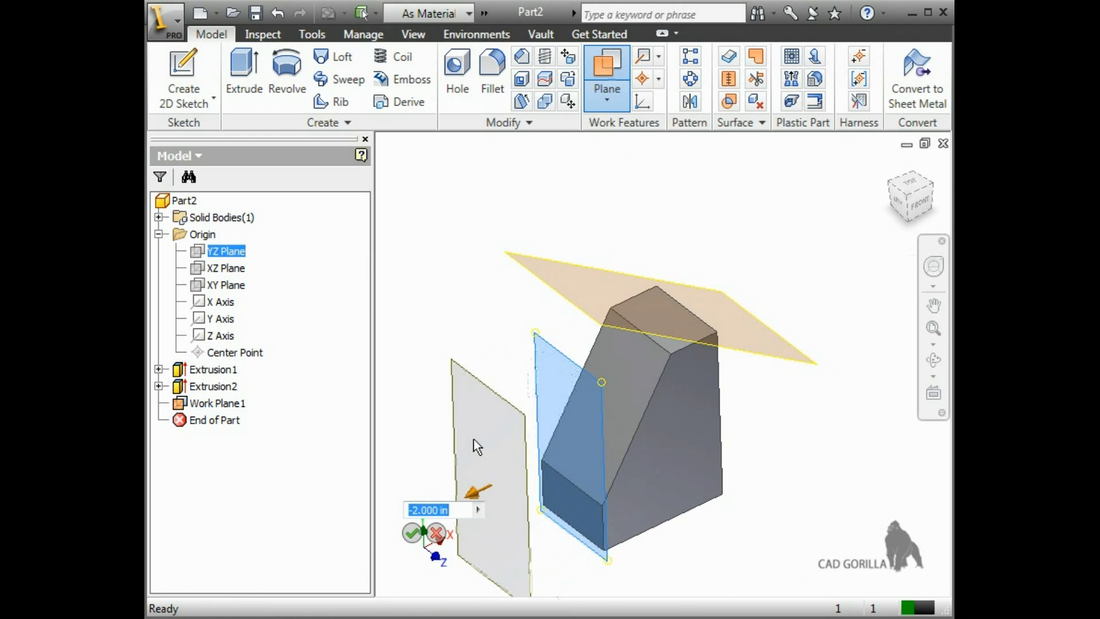
pyautogui.click(450, 508)
pyautogui.moveTo(450, 509); pyautogui.dragTo(407, 512)
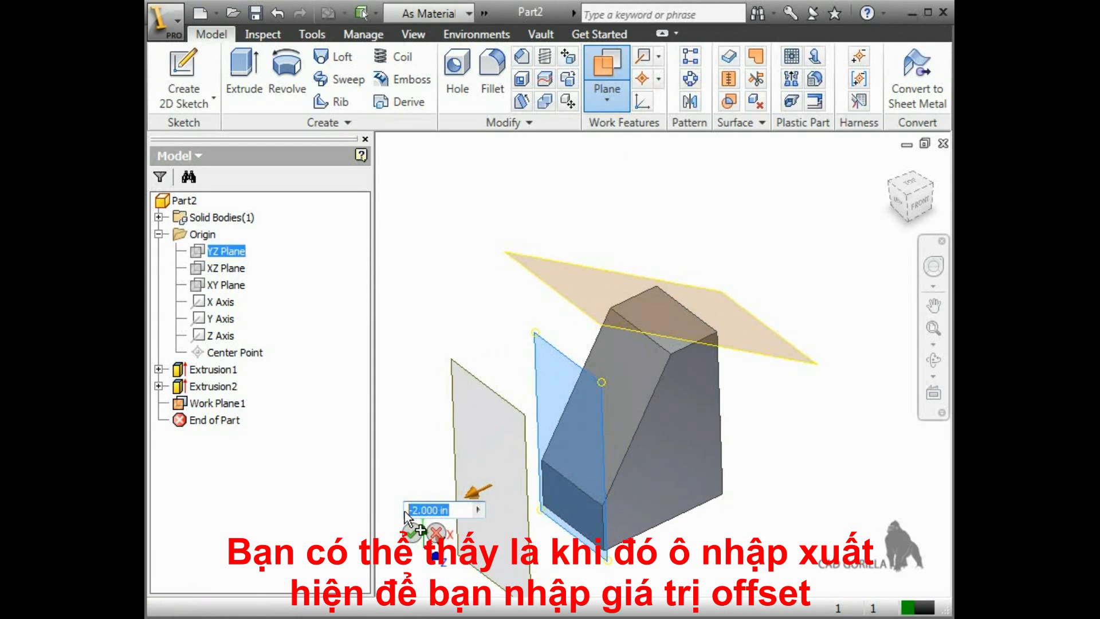
pyautogui.write('-1.5')
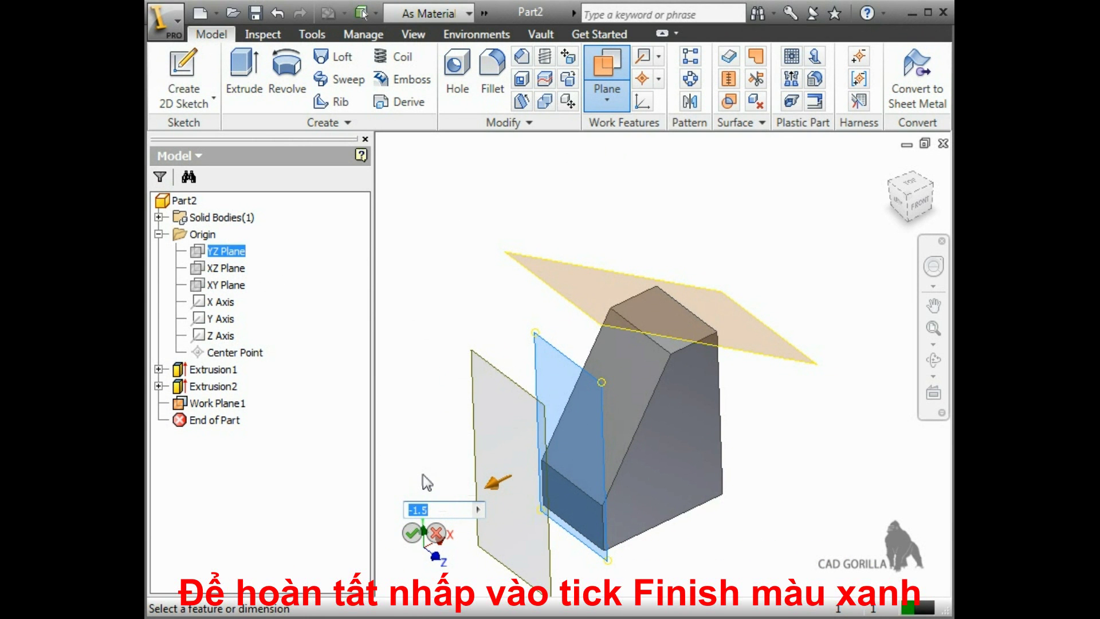
pyautogui.click(412, 530)
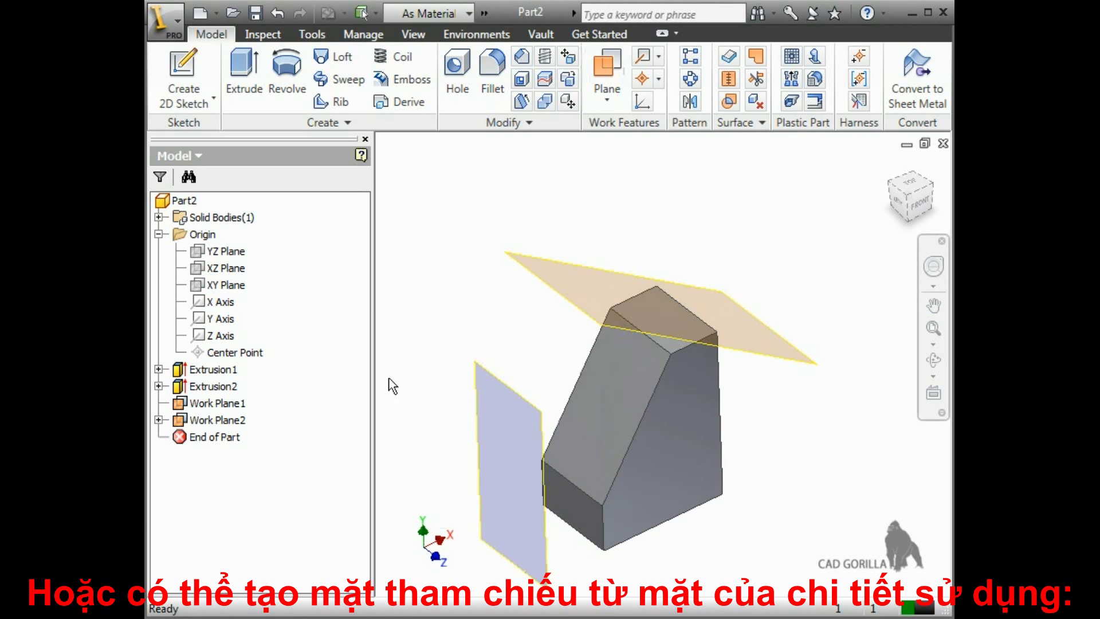
# - Measure the distance between the offset work plane and the part's small vertical end face
pyautogui.click(307, 38)
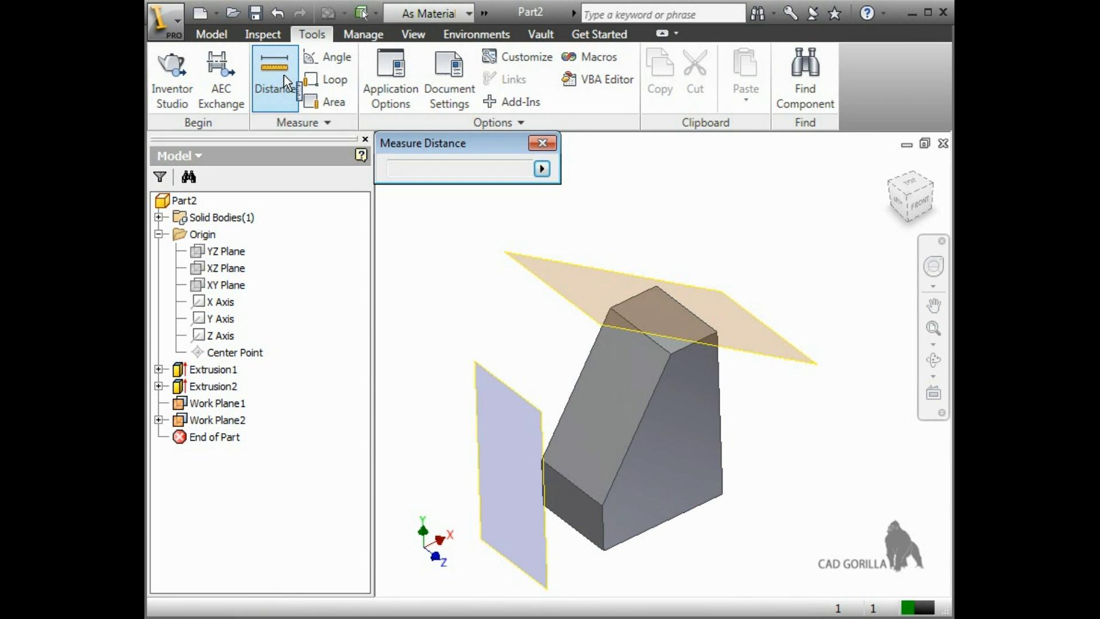
pyautogui.click(500, 456)
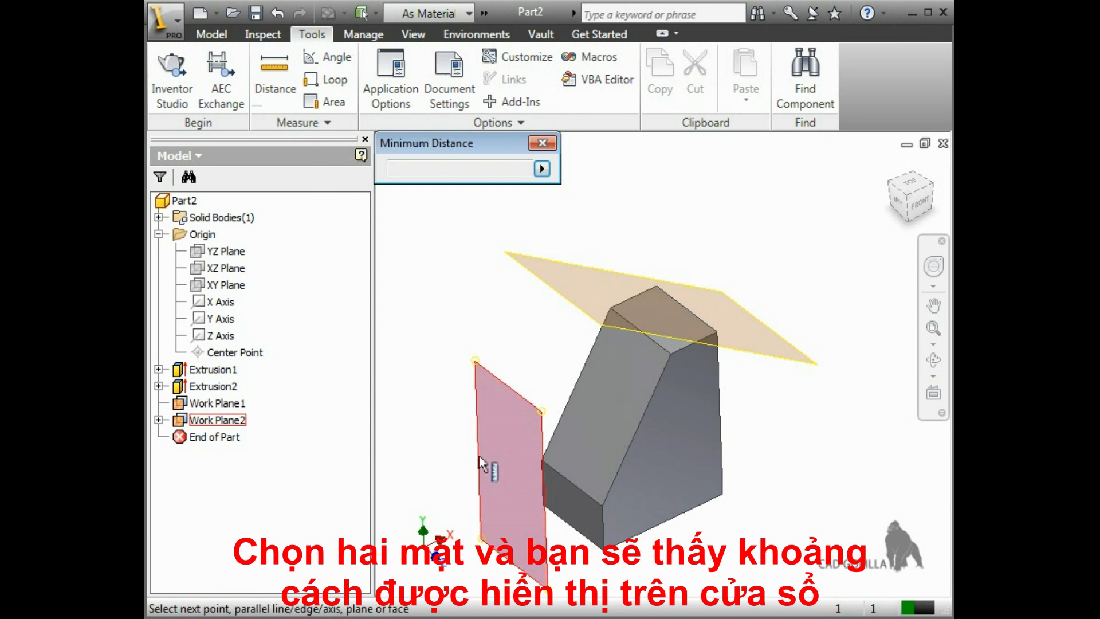
pyautogui.click(576, 502)
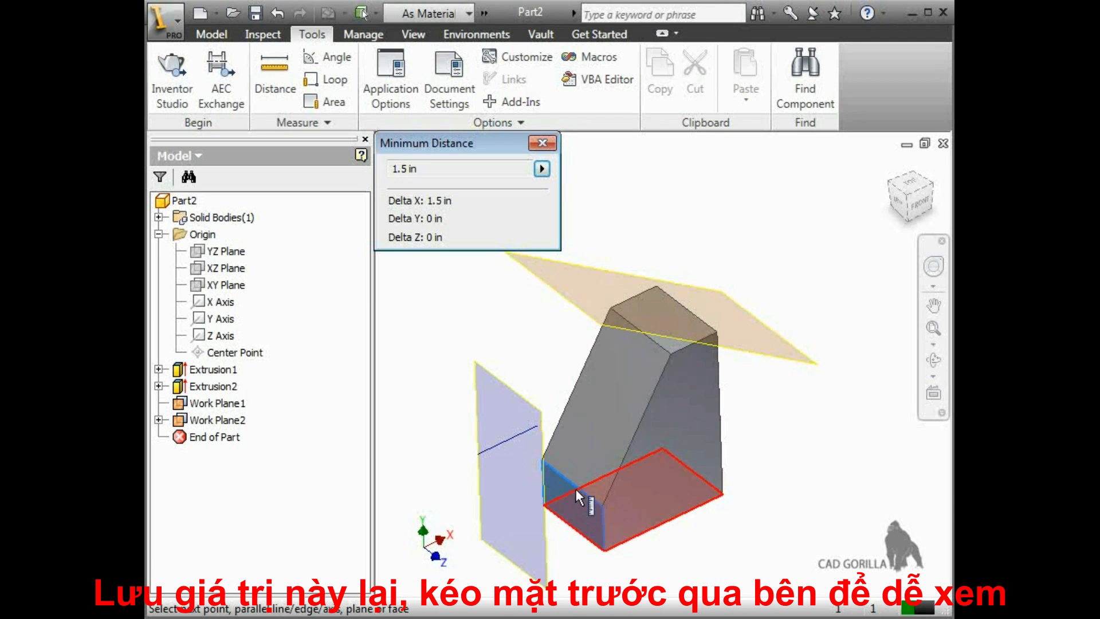
pyautogui.click(549, 143)
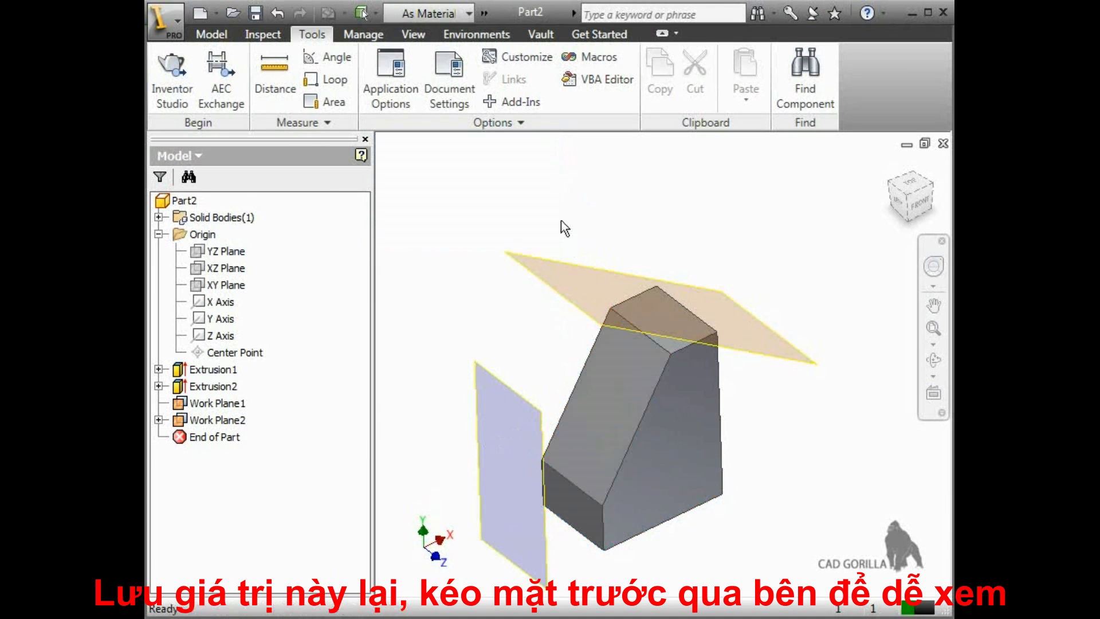
# - Slide the offset work plane sideways in front of the part and measure its distance to the small vertical end face again
pyautogui.click(533, 410)
pyautogui.moveTo(533, 410); pyautogui.dragTo(616, 442)
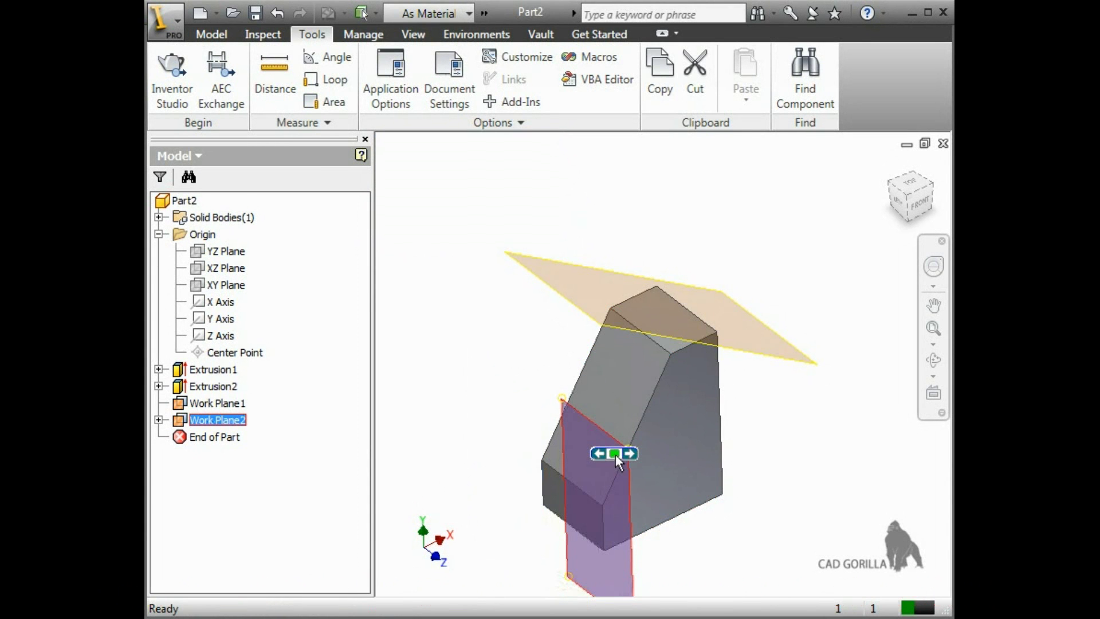
pyautogui.click(614, 453)
pyautogui.click(286, 97)
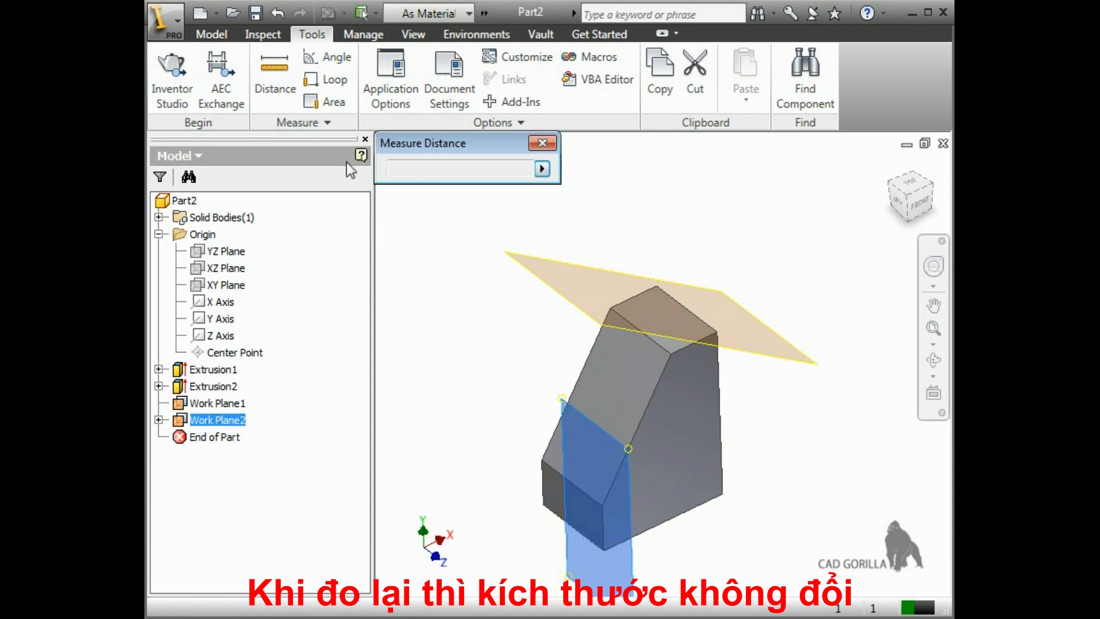
pyautogui.click(559, 514)
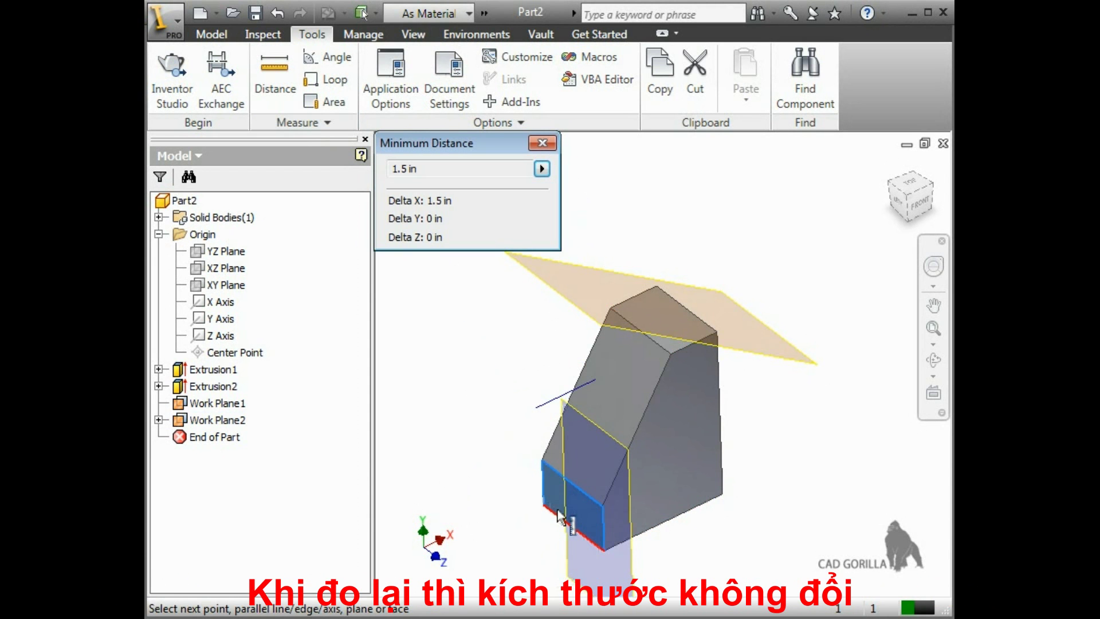